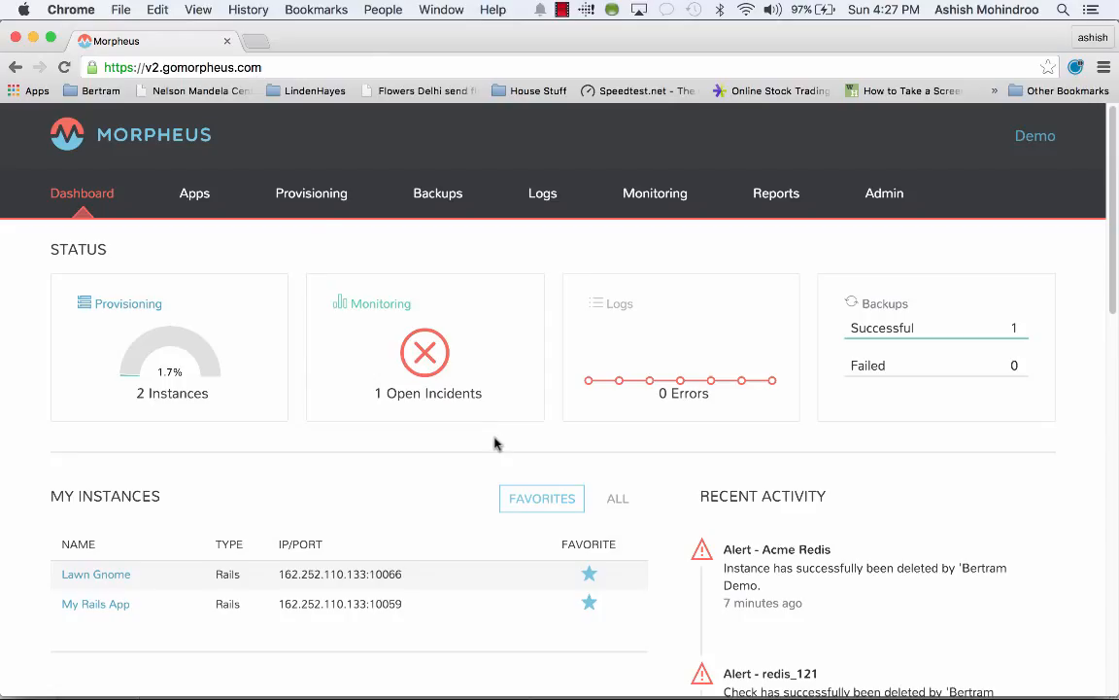
Start a new instance from Provisioning and choose Elasticsearch as its type.
left_click(327, 202)
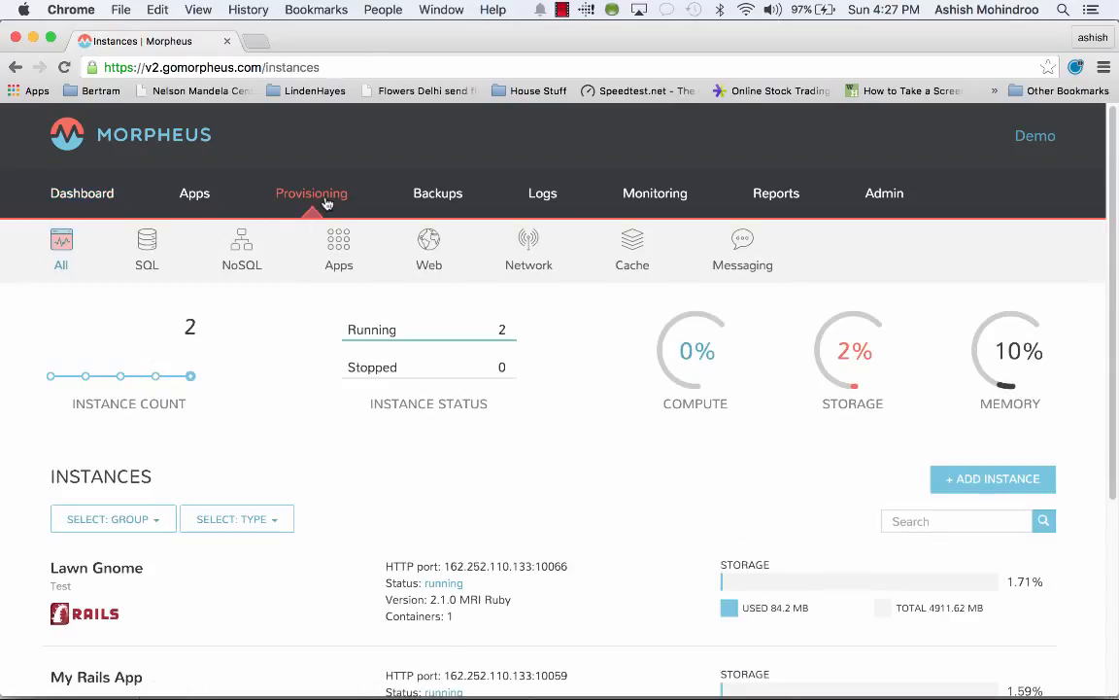
left_click(958, 480)
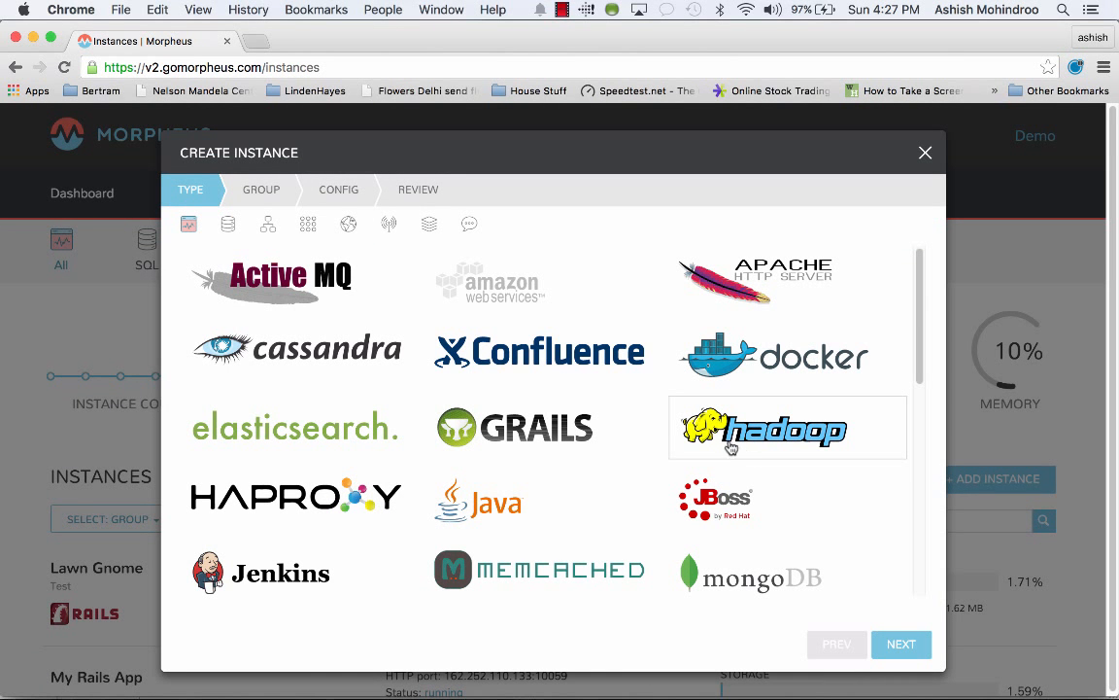
scroll(714, 426, "down", 5)
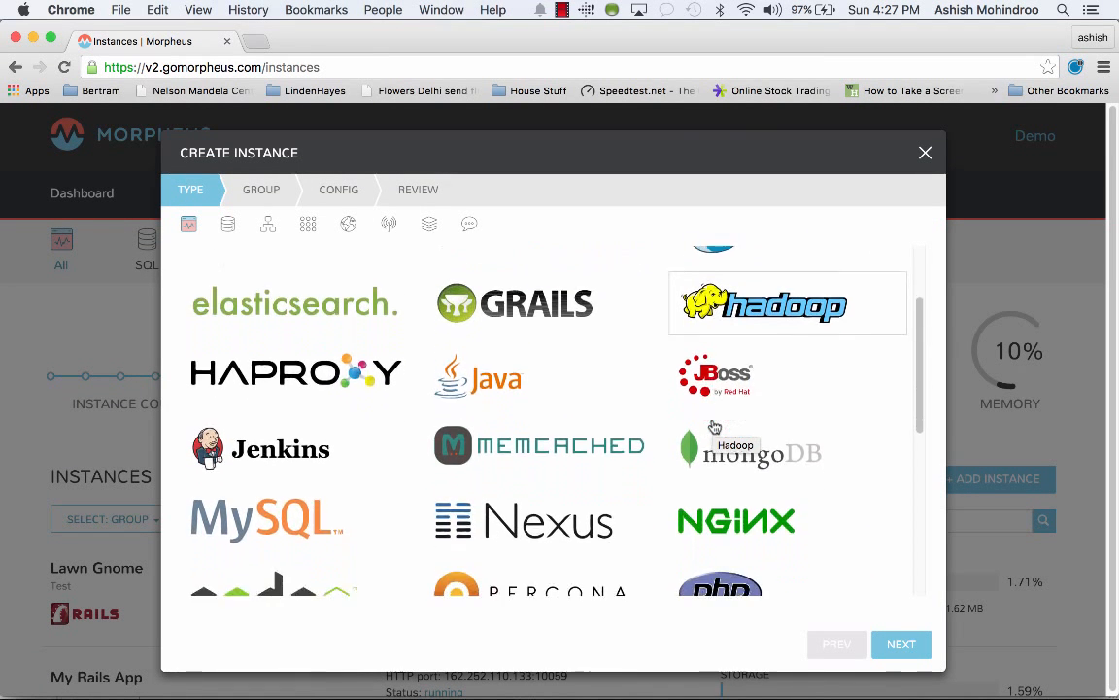
scroll(714, 426, "down", 4)
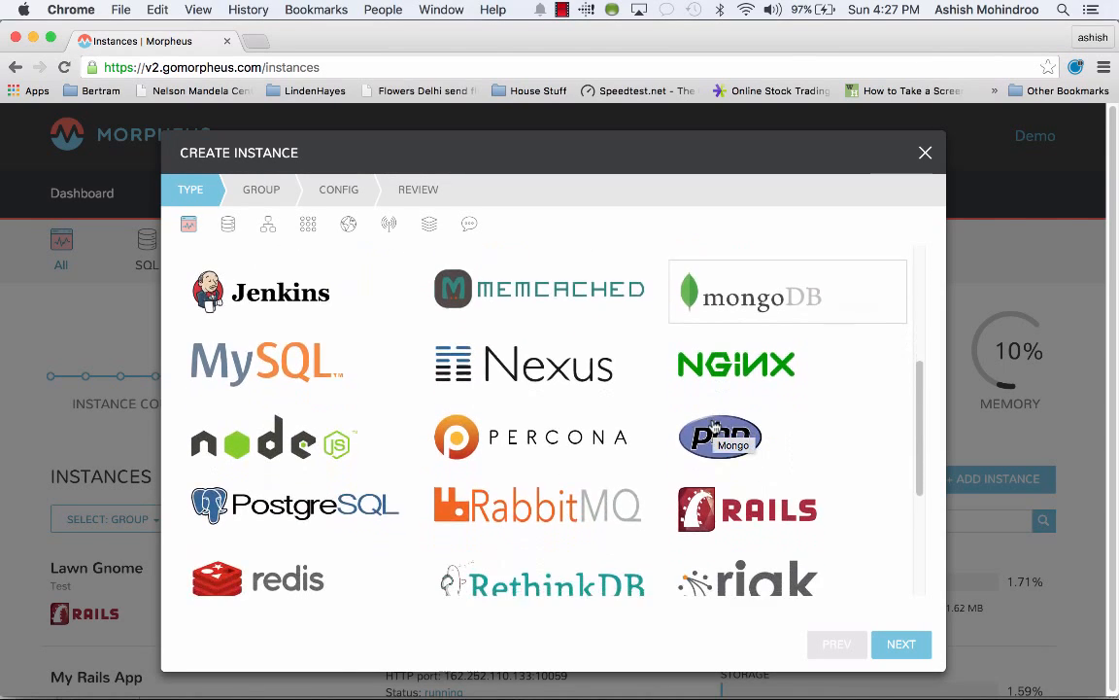
scroll(714, 425, "down", 6)
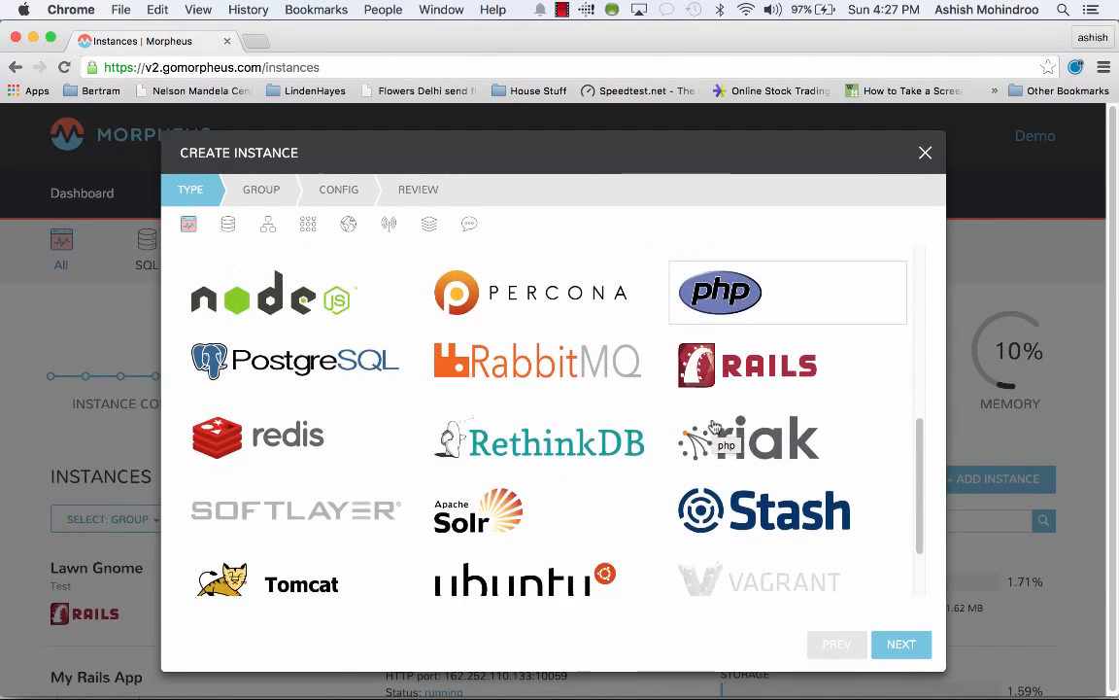
scroll(714, 428, "down", 1)
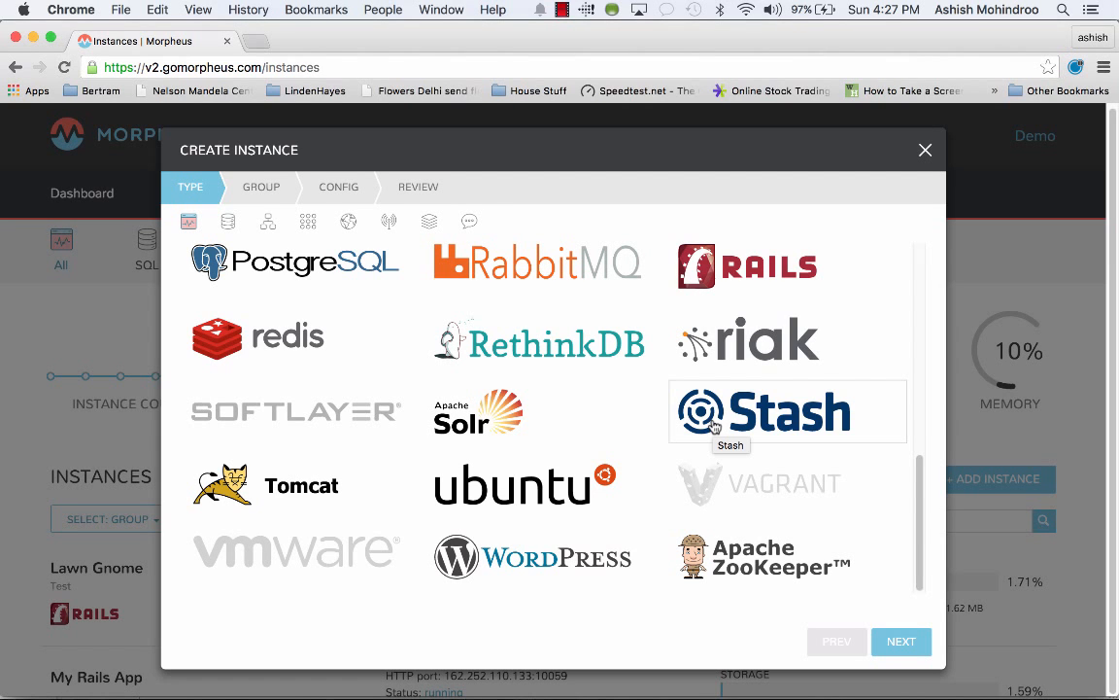
scroll(714, 426, "up", 8)
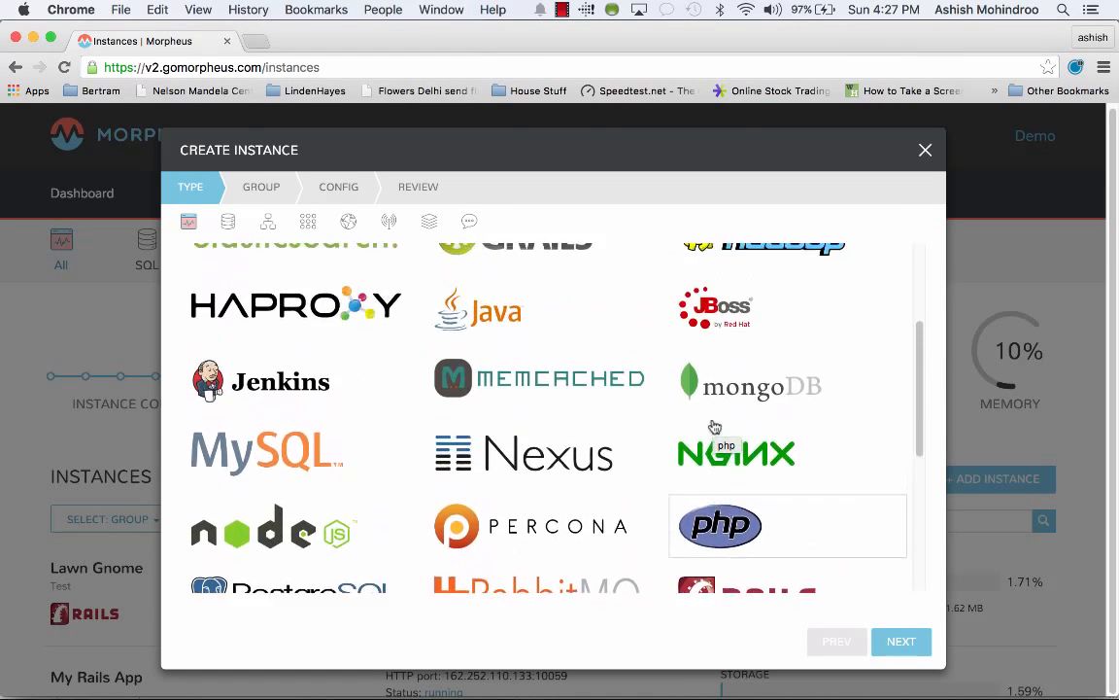
scroll(714, 426, "up", 3)
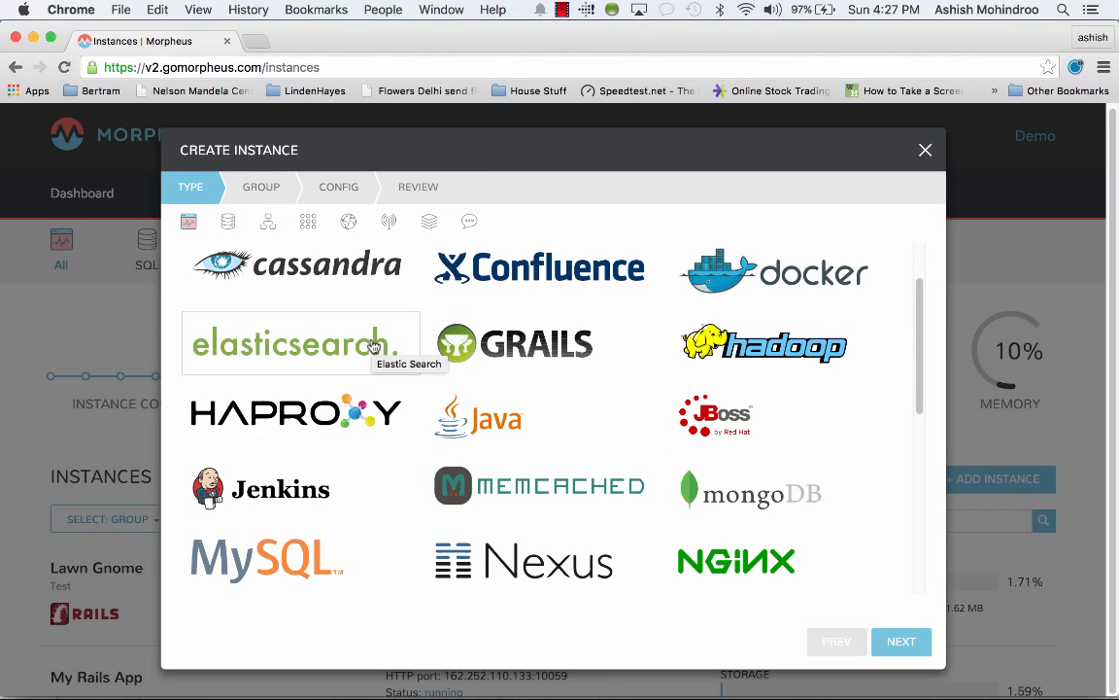
left_click(374, 347)
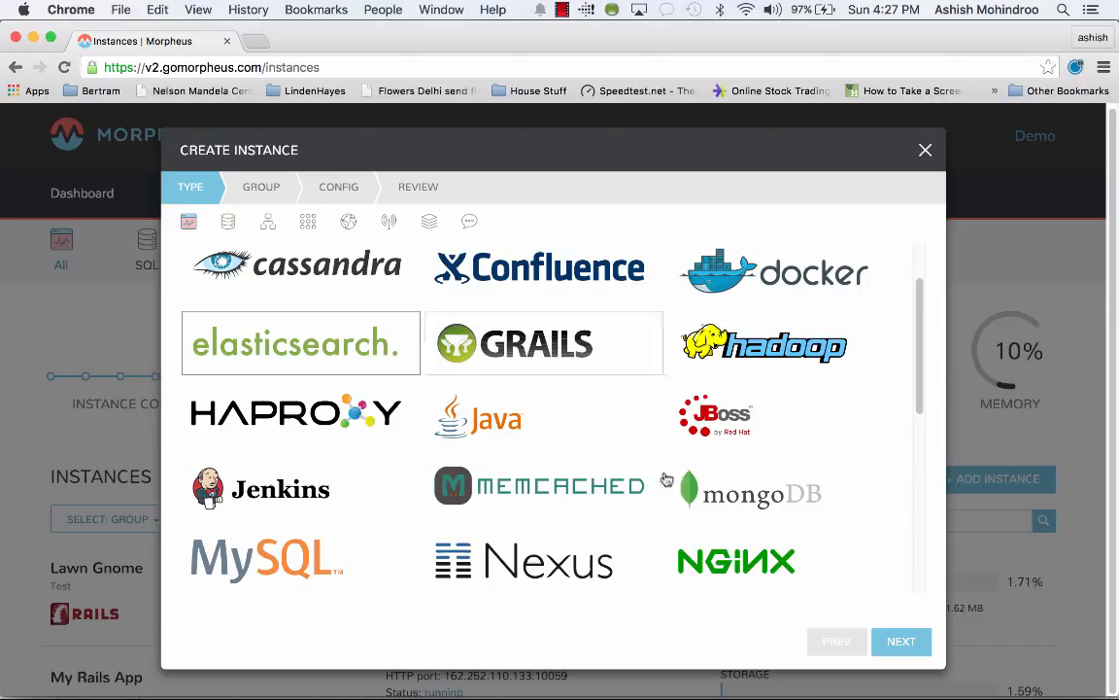
left_click(902, 640)
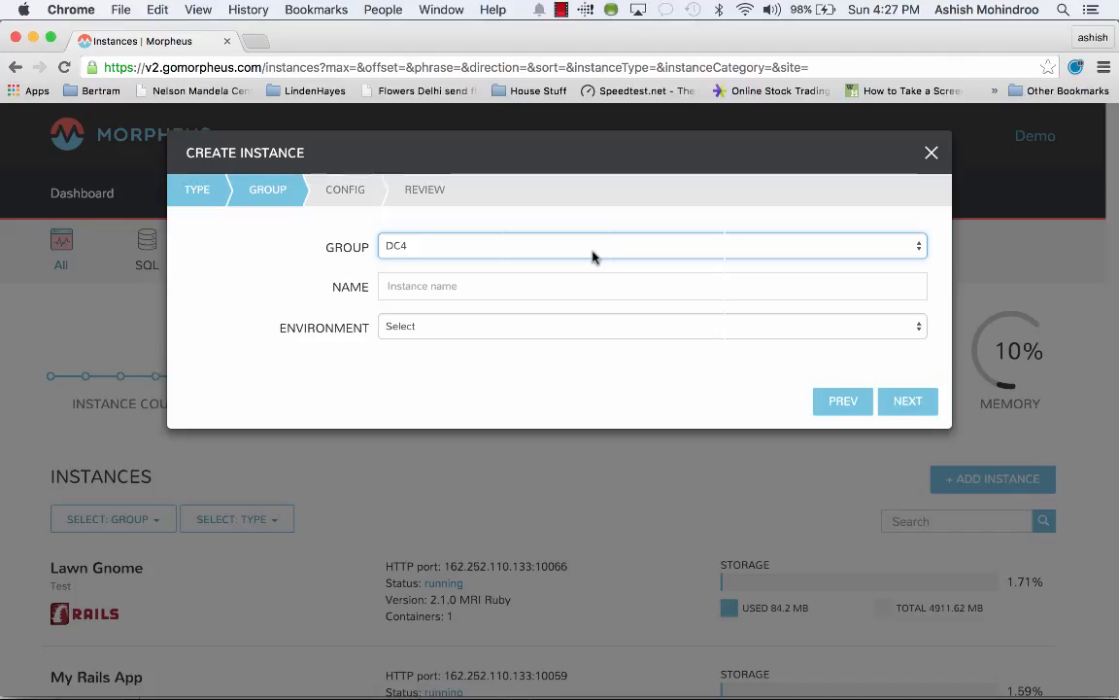
Name the instance Acme, assign it to the Test environment in group DC4, and continue to its configuration.
left_click(534, 282)
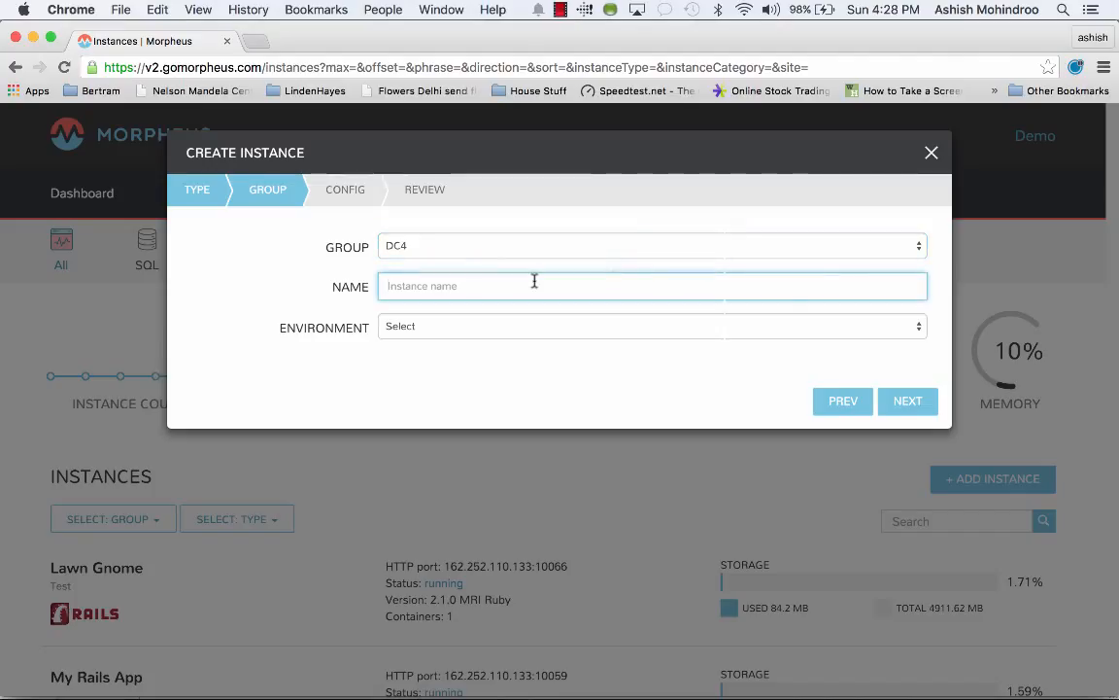
type("Acme")
left_click(491, 331)
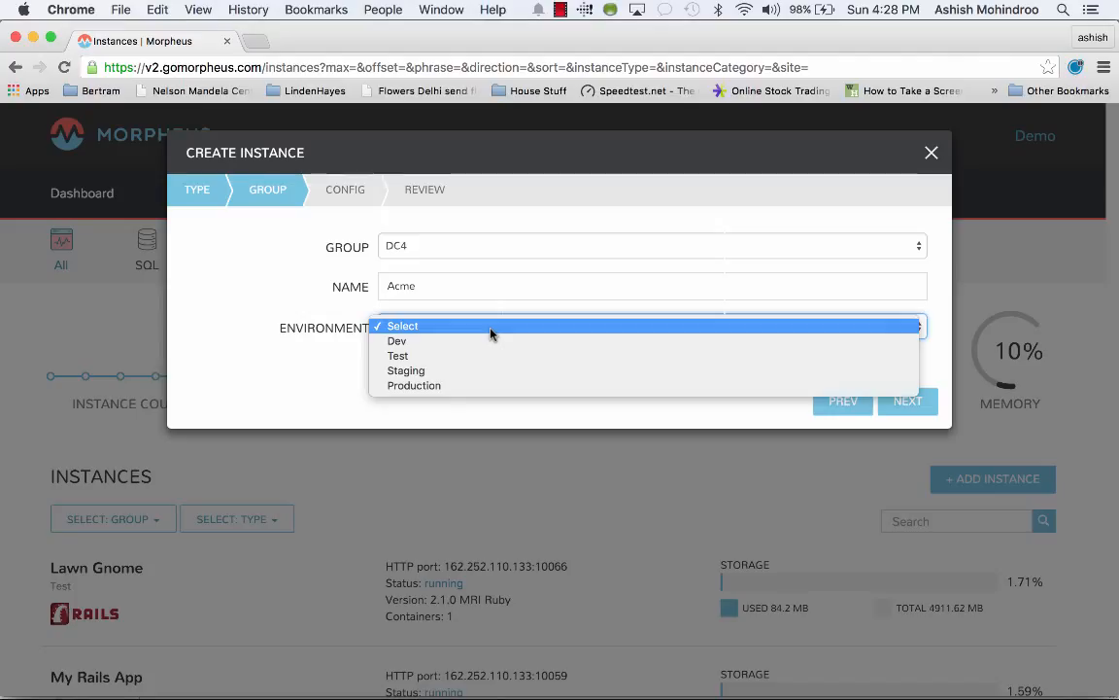
left_click(445, 359)
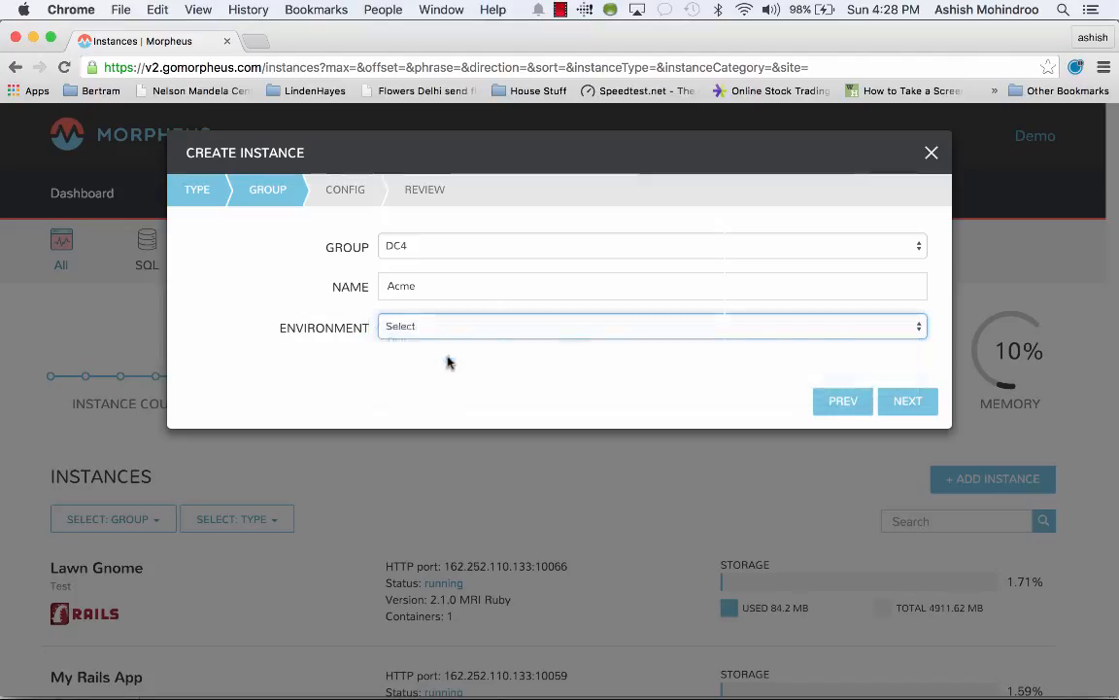
left_click(907, 401)
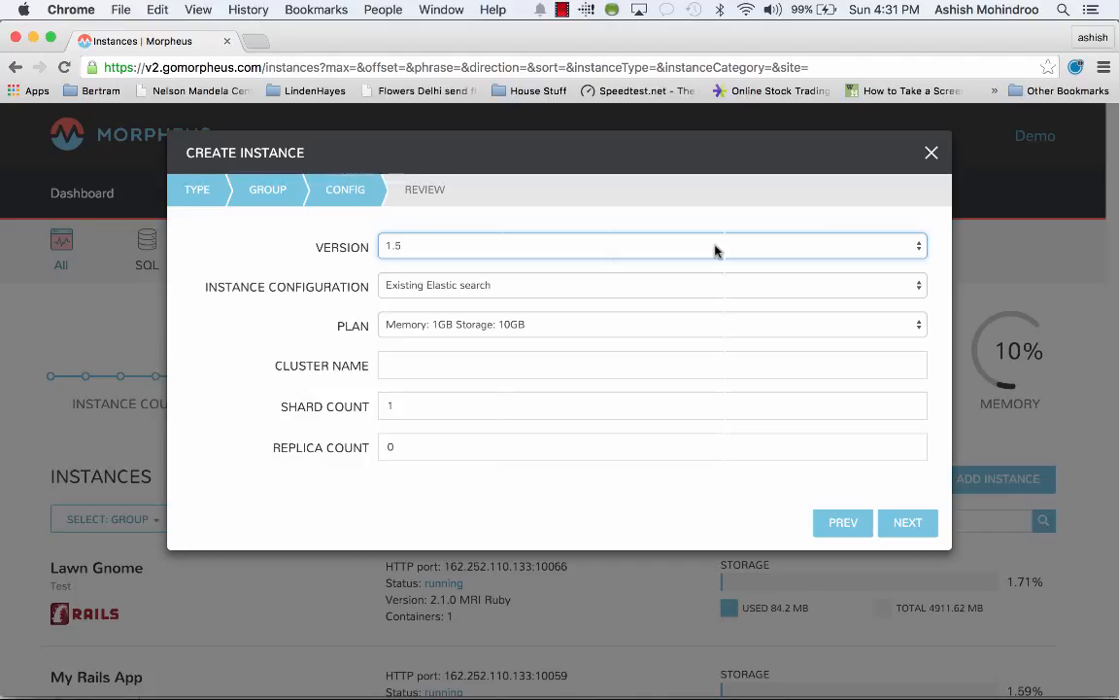
Set the instance configuration to Cluster with the 1GB memory, 10GB storage plan.
left_click(661, 289)
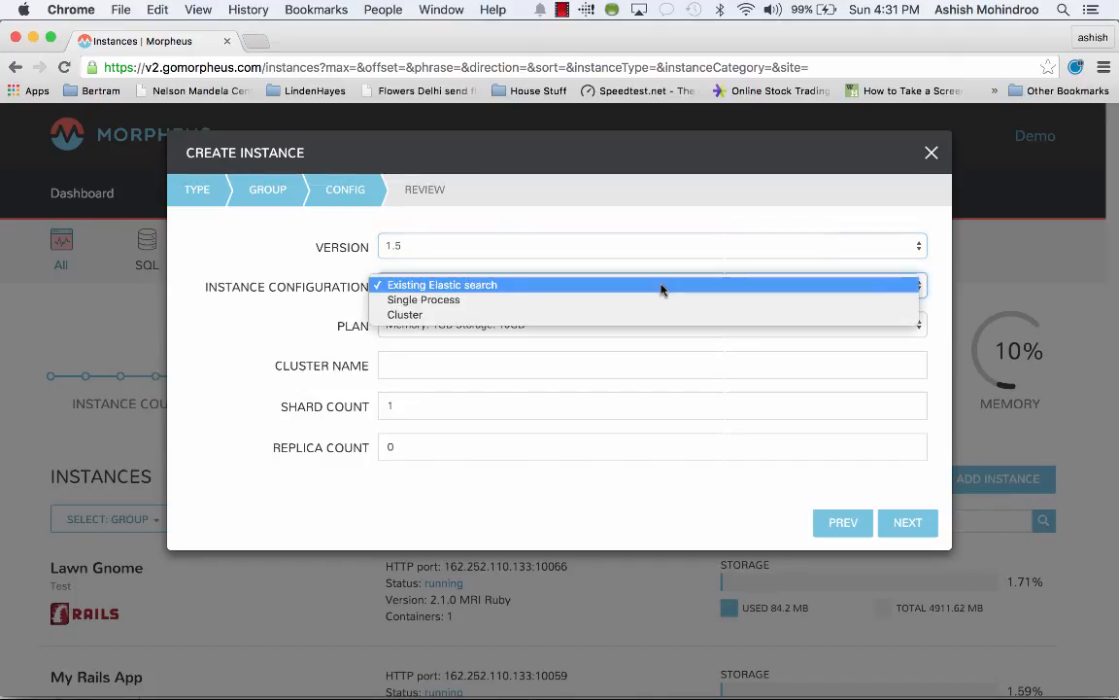
left_click(614, 318)
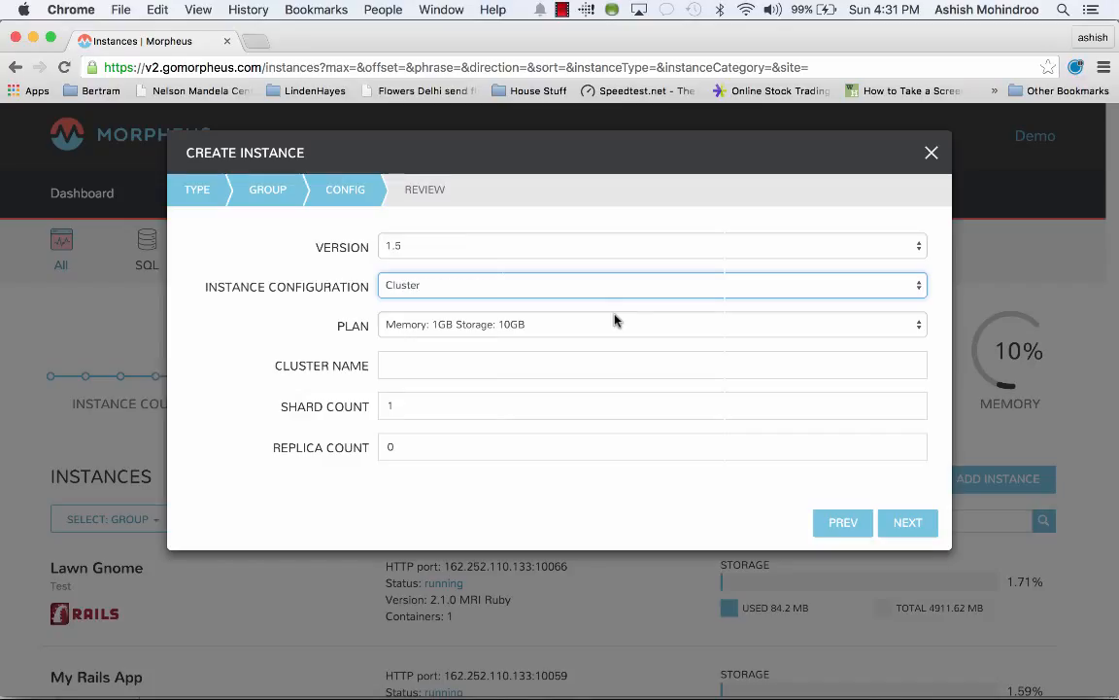
left_click(584, 327)
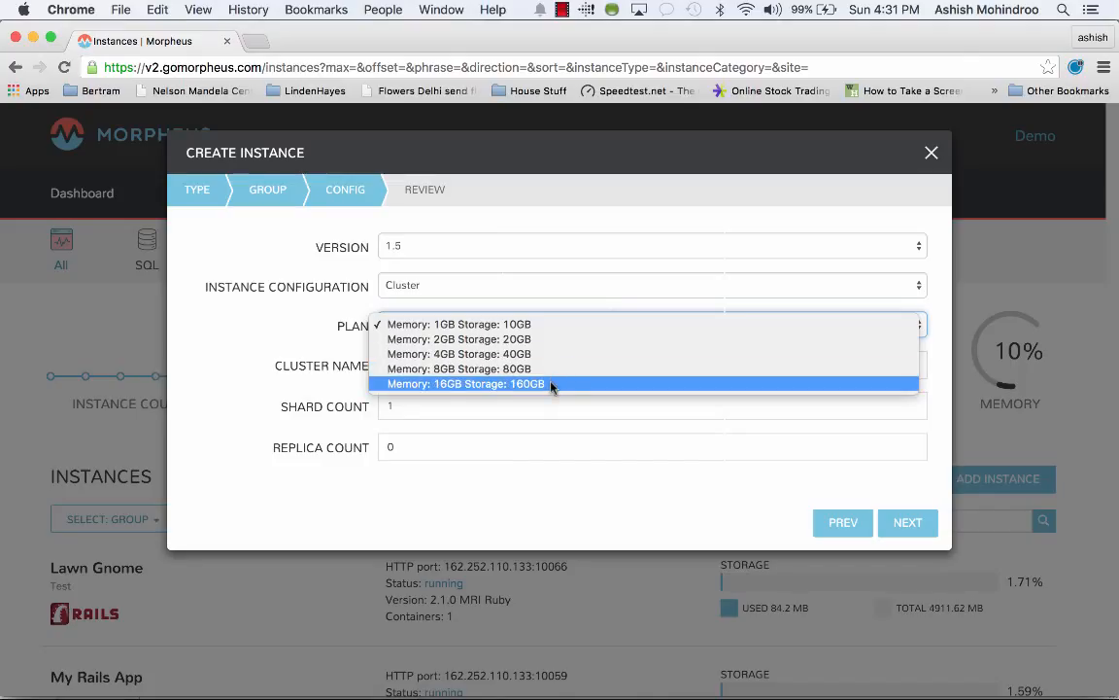
left_click(560, 327)
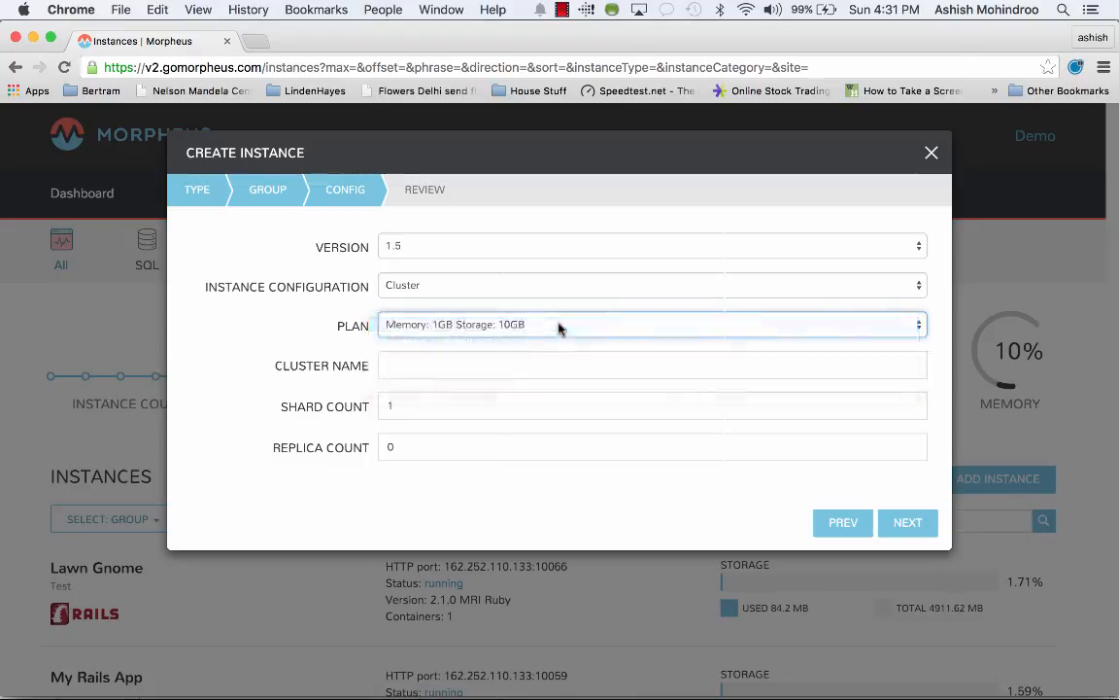
Name the cluster Acme Cluster, keep shard count 1 and replica count 0, and complete the instance creation.
left_click(492, 371)
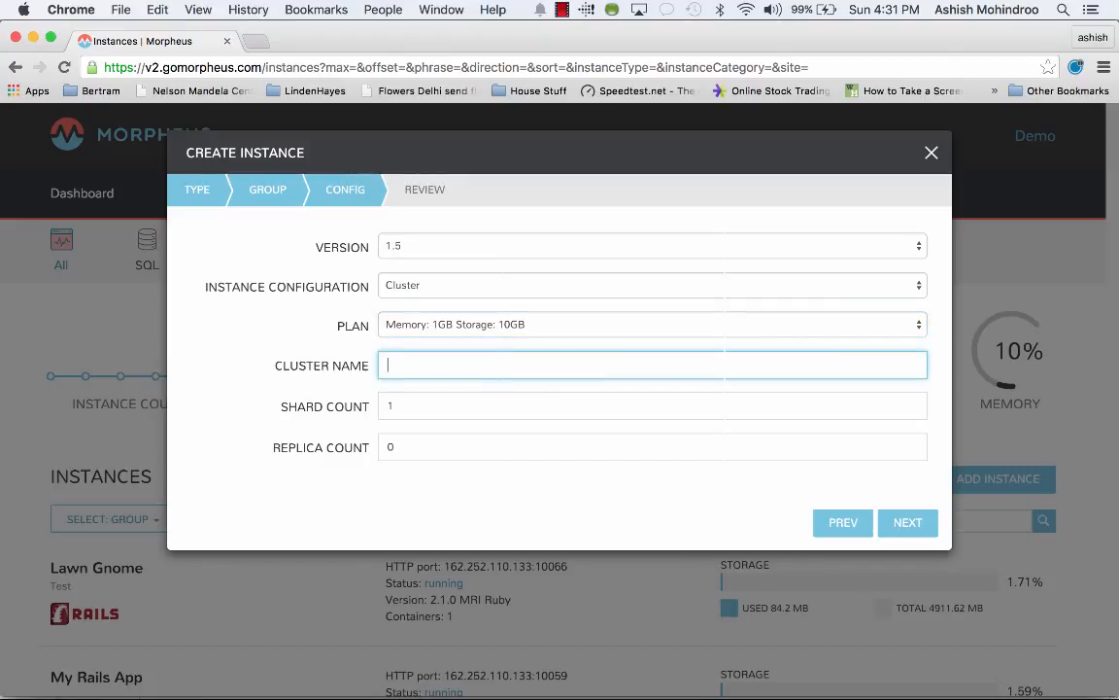
type("Acme Cluster")
left_click(463, 404)
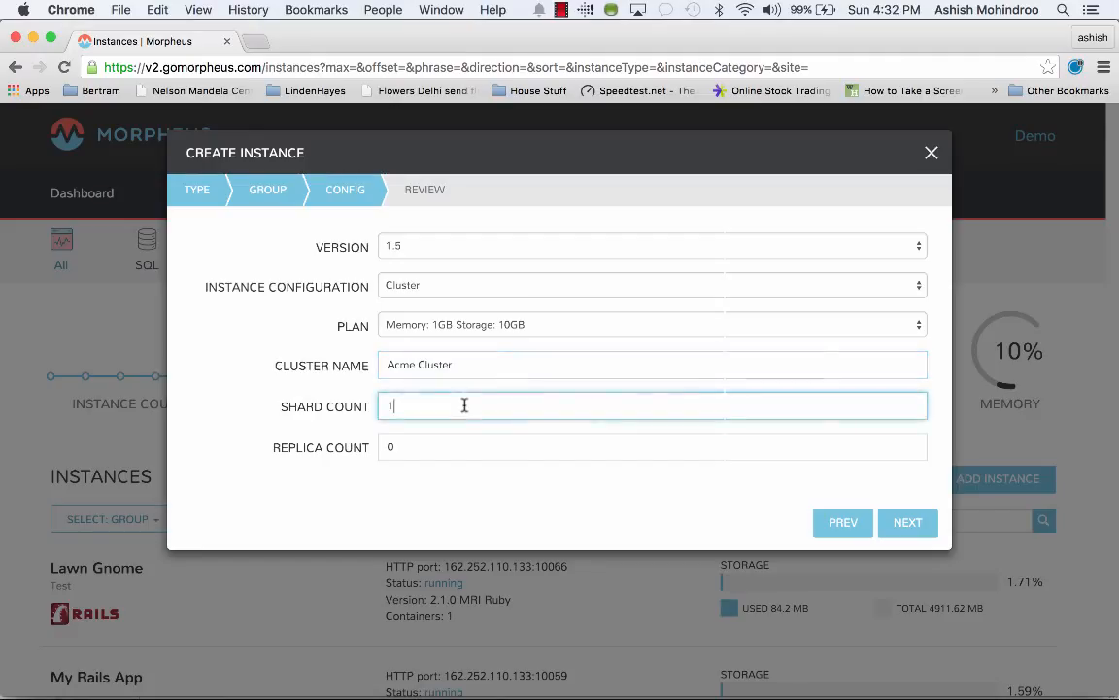
left_click(440, 447)
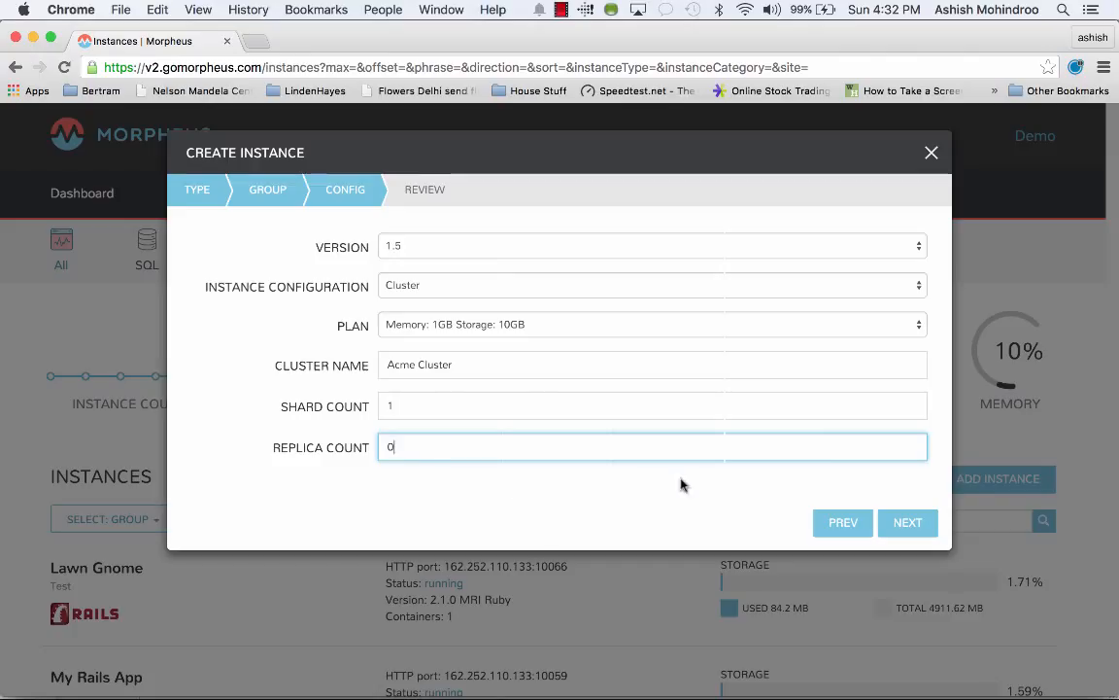
left_click(899, 522)
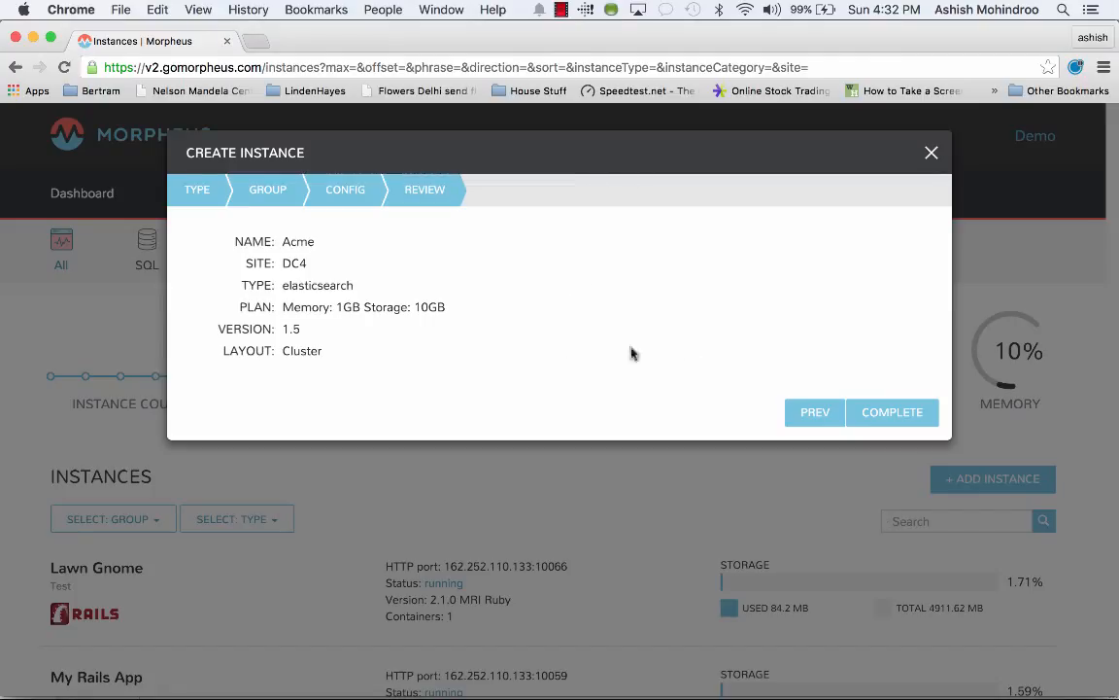
left_click(881, 412)
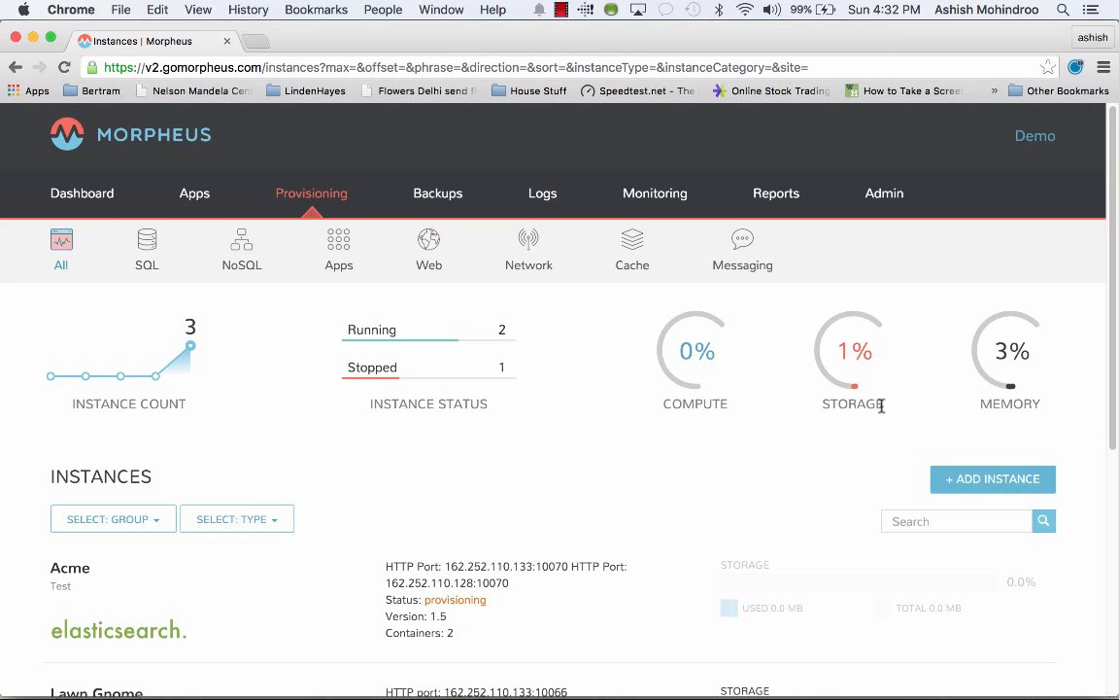
Check the Acme entry's ports and status in the instance list, and open its details with the memory summary.
scroll(881, 407, "down", 3)
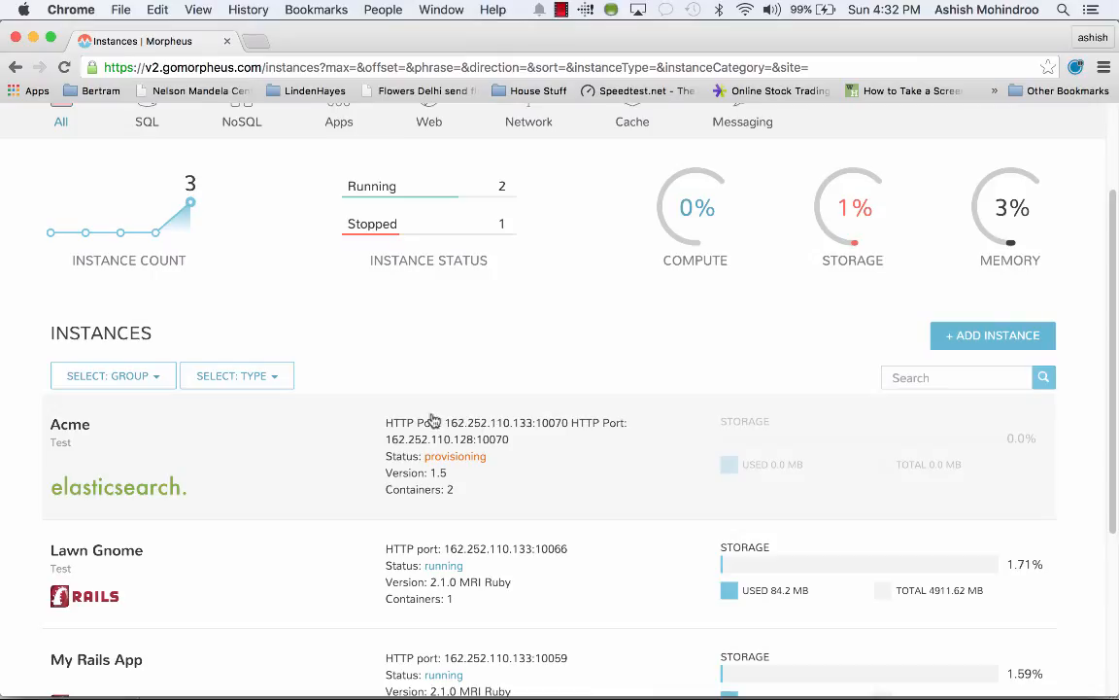
left_click_drag(447, 424, 567, 429)
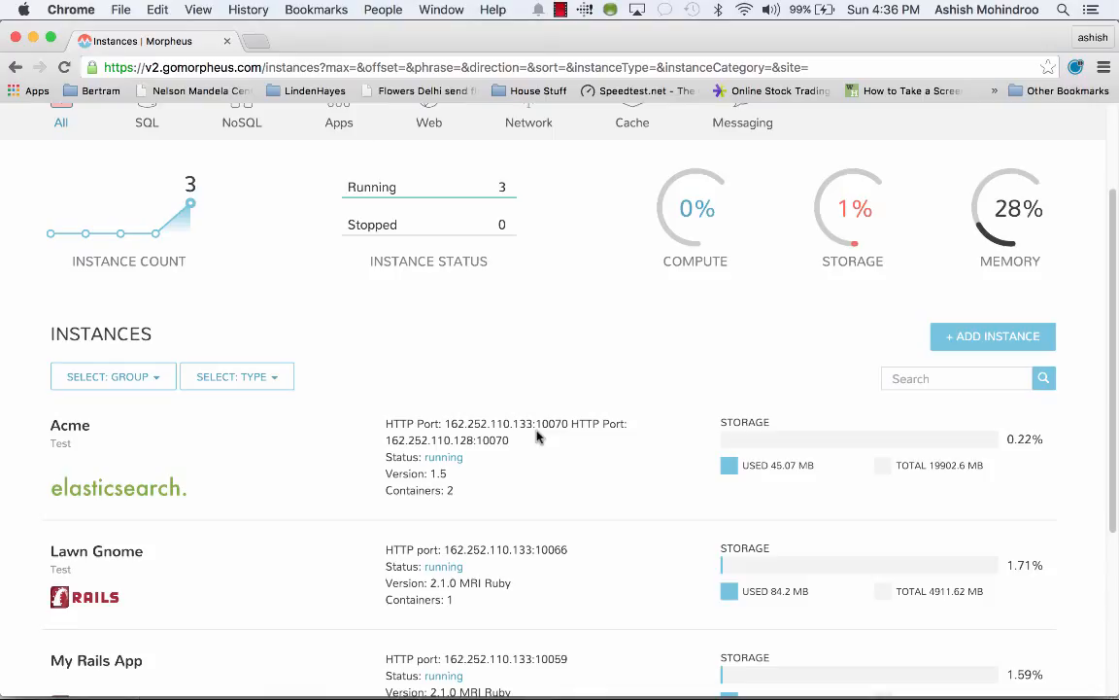
left_click(81, 428)
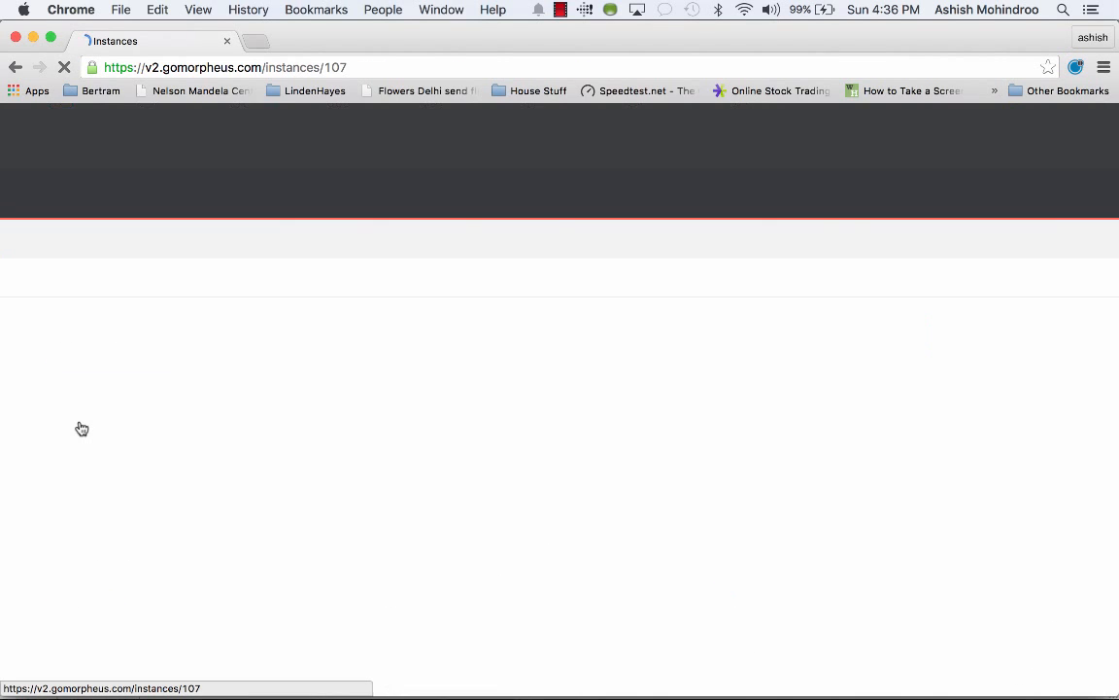
scroll(260, 438, "down", 4)
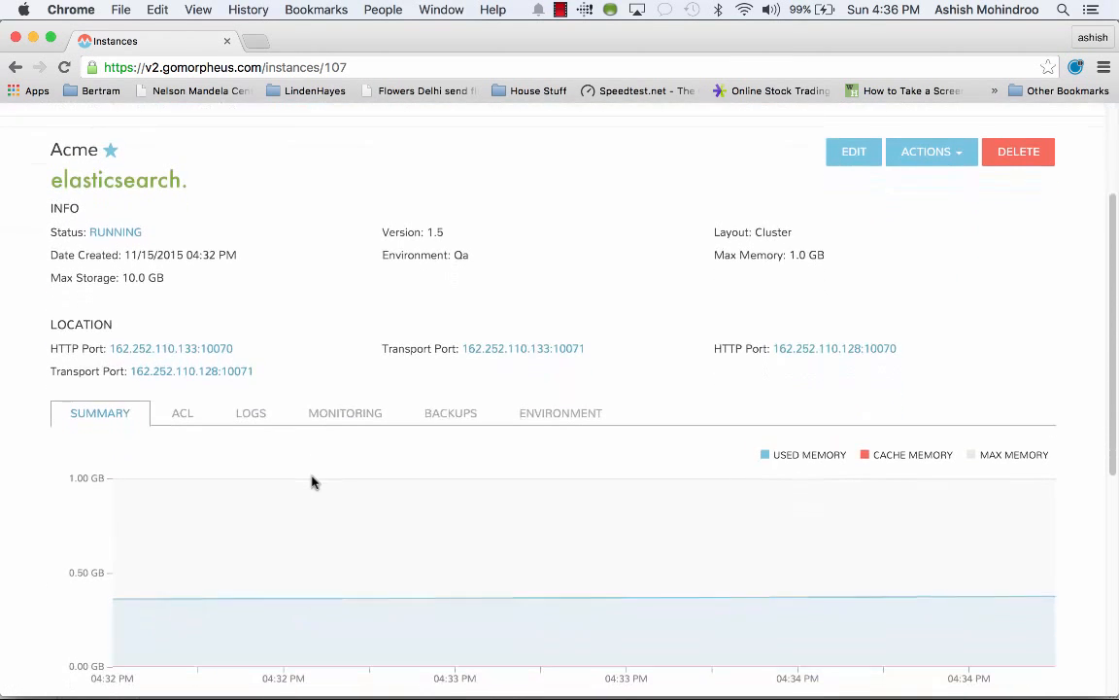
Examine the Acme instance's logs, monitoring and backups, including the details of the Acme container 122 backup.
left_click(252, 411)
scroll(388, 512, "down", 4)
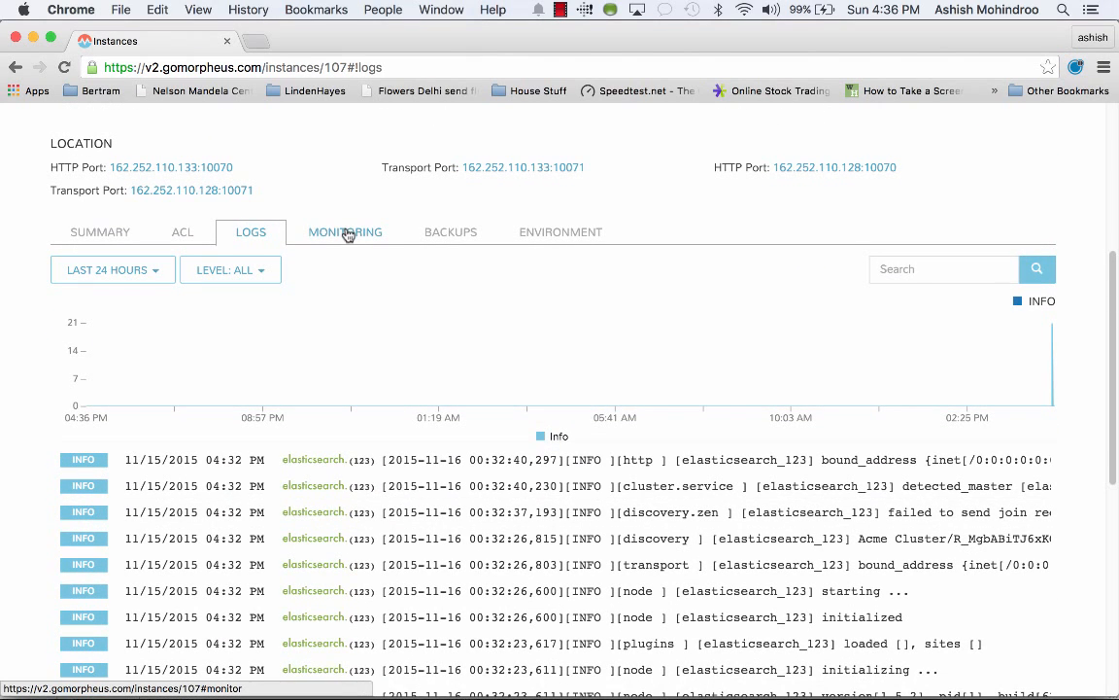
left_click(347, 232)
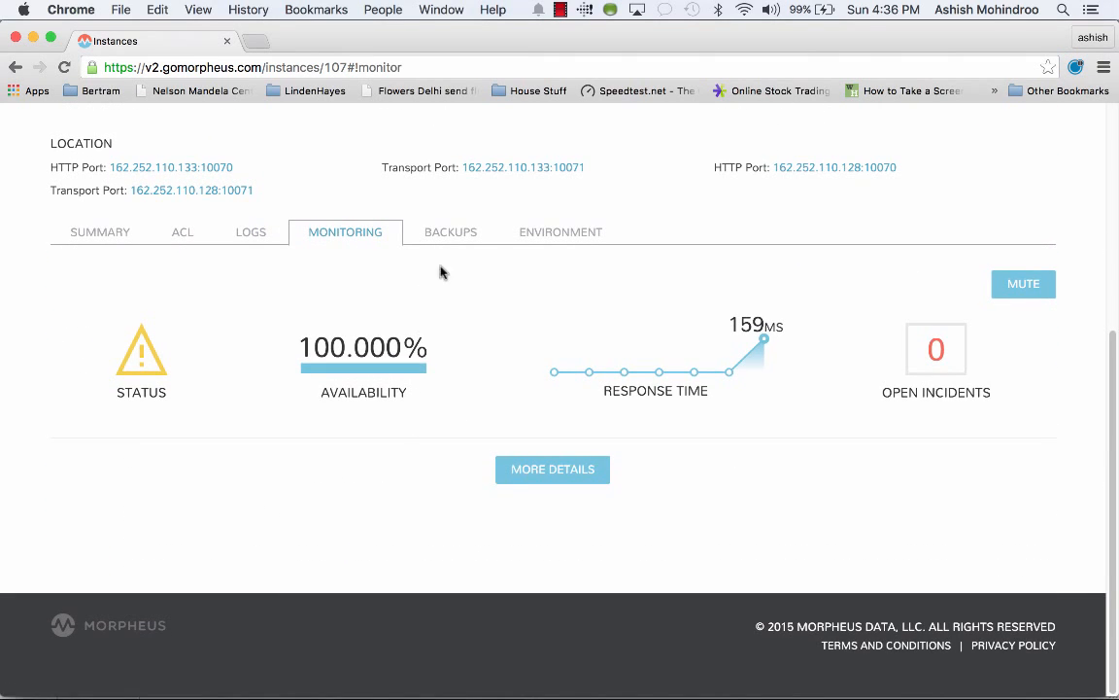
left_click(451, 234)
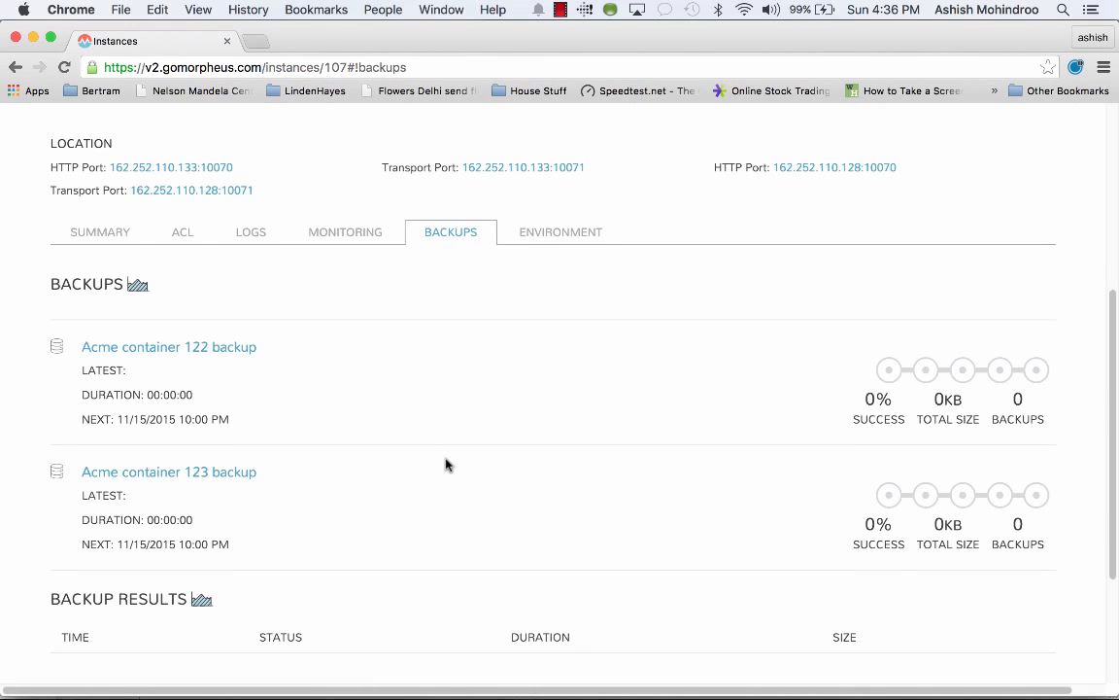
scroll(446, 464, "down", 1)
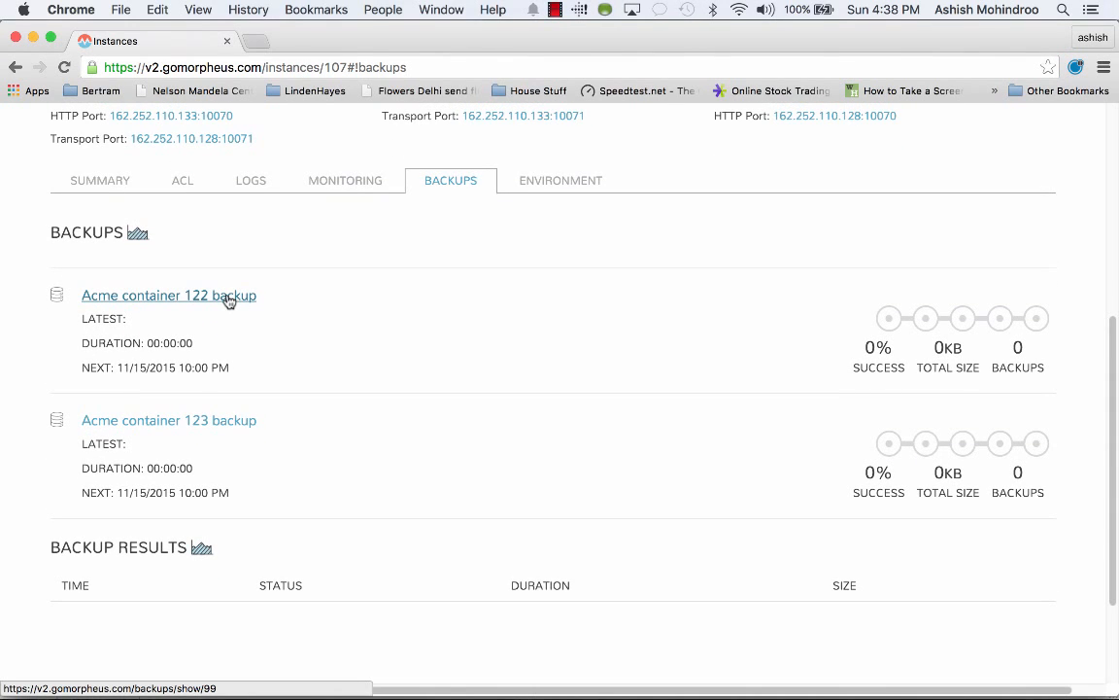
left_click(229, 299)
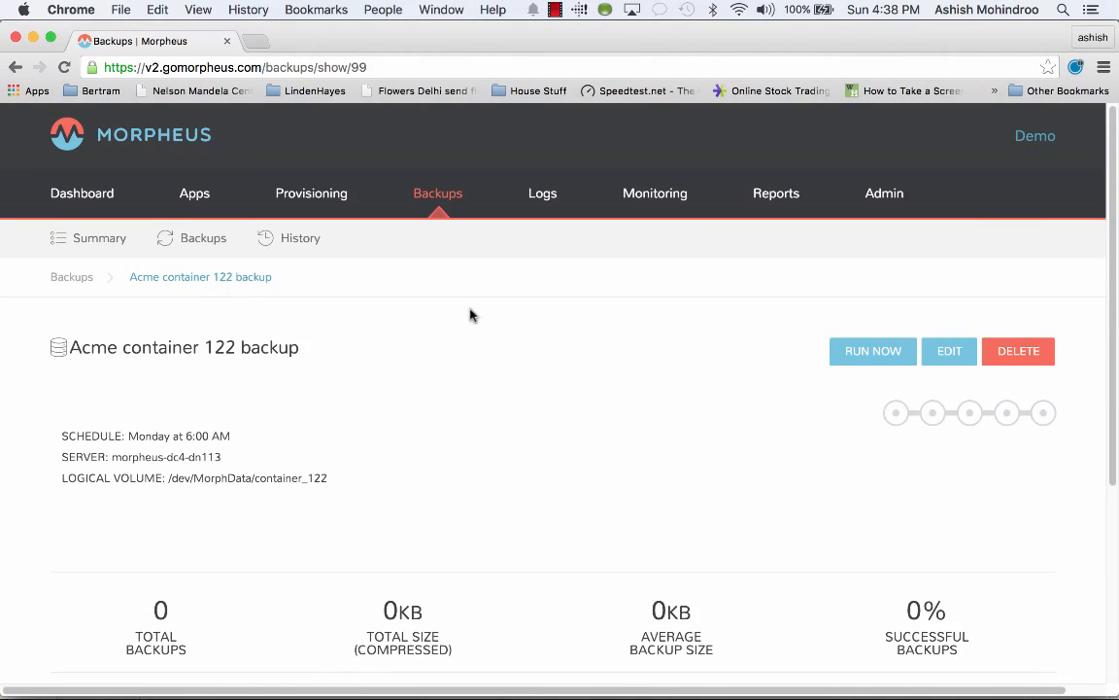
Try adding Saturday and Wednesday to the Acme container 122 backup schedule, and close the editor without saving.
left_click(950, 353)
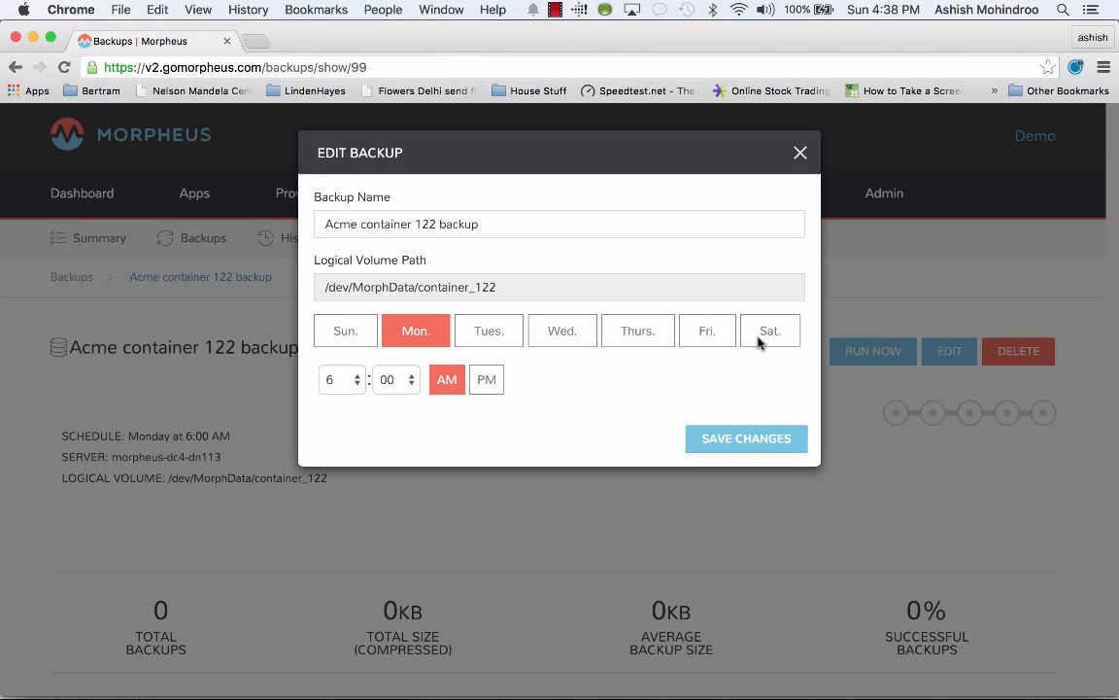
left_click(761, 340)
left_click(565, 329)
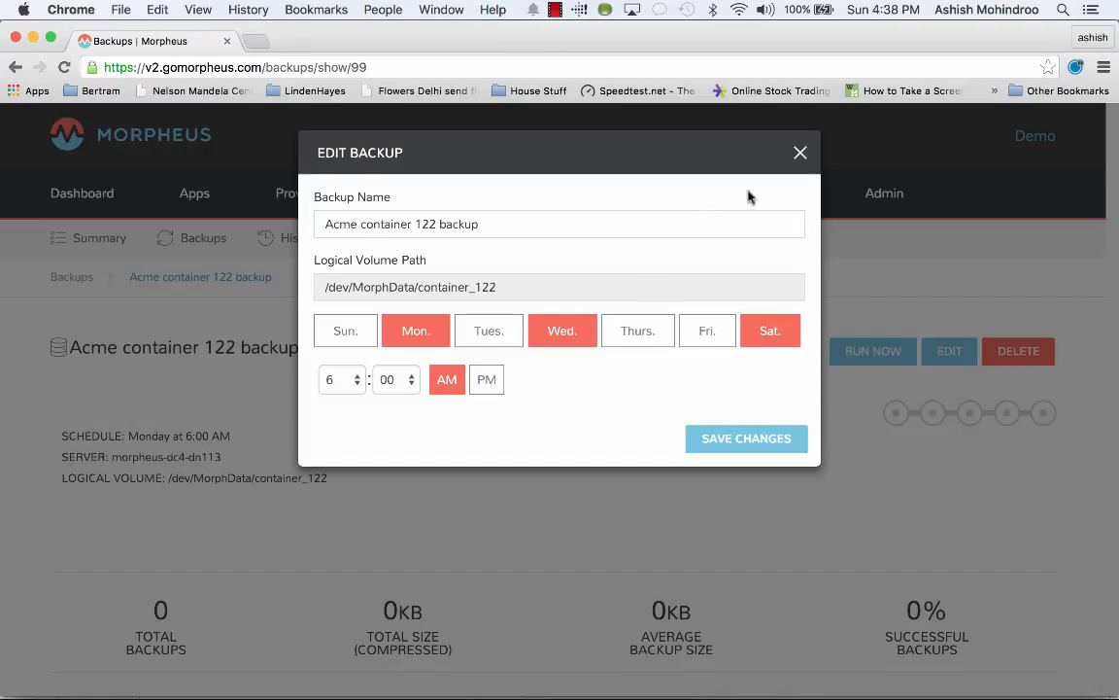
left_click(800, 154)
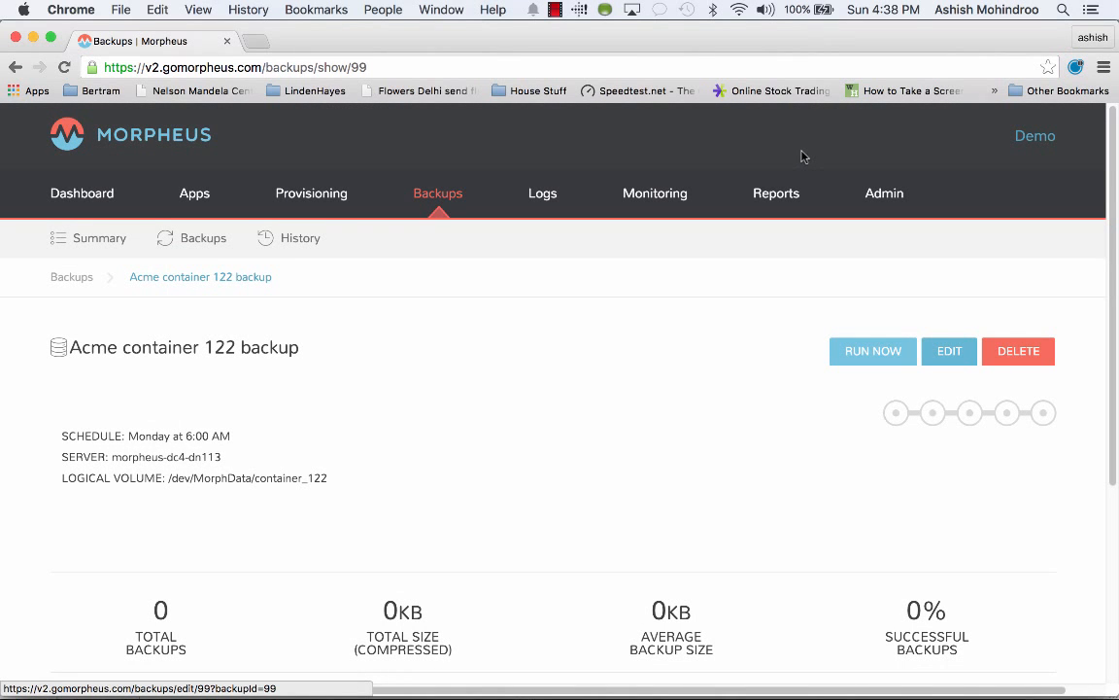
Examine the Acme instance's summary and ACL settings, including the IP rule and firewall options, and return to the dashboard overview.
left_click(340, 201)
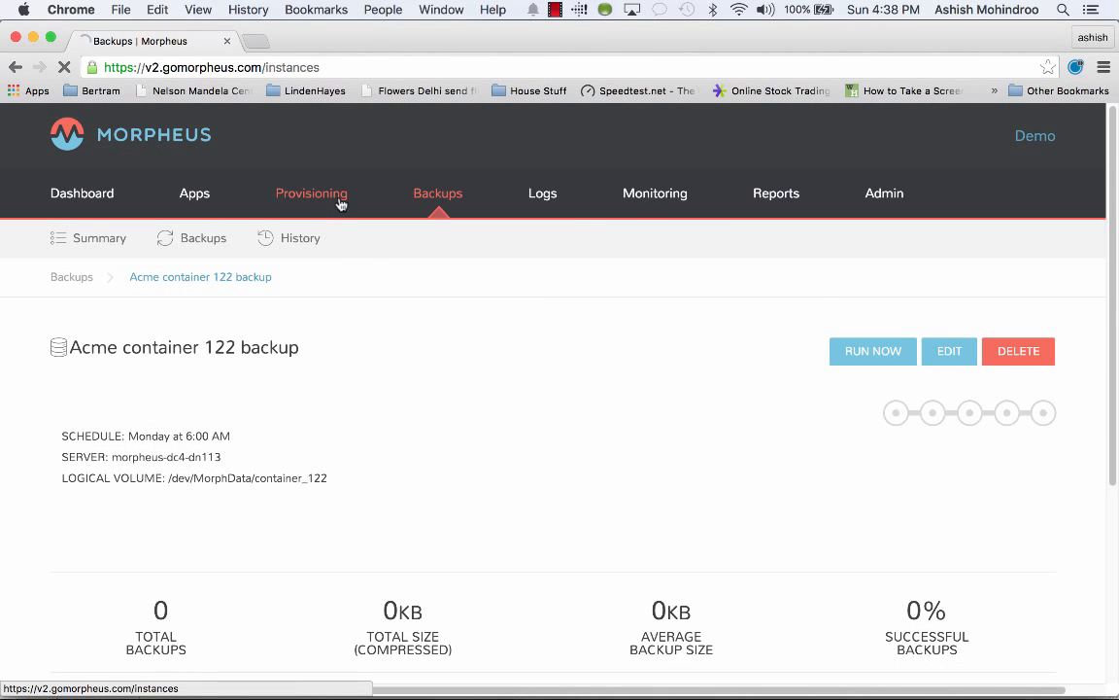
left_click(80, 572)
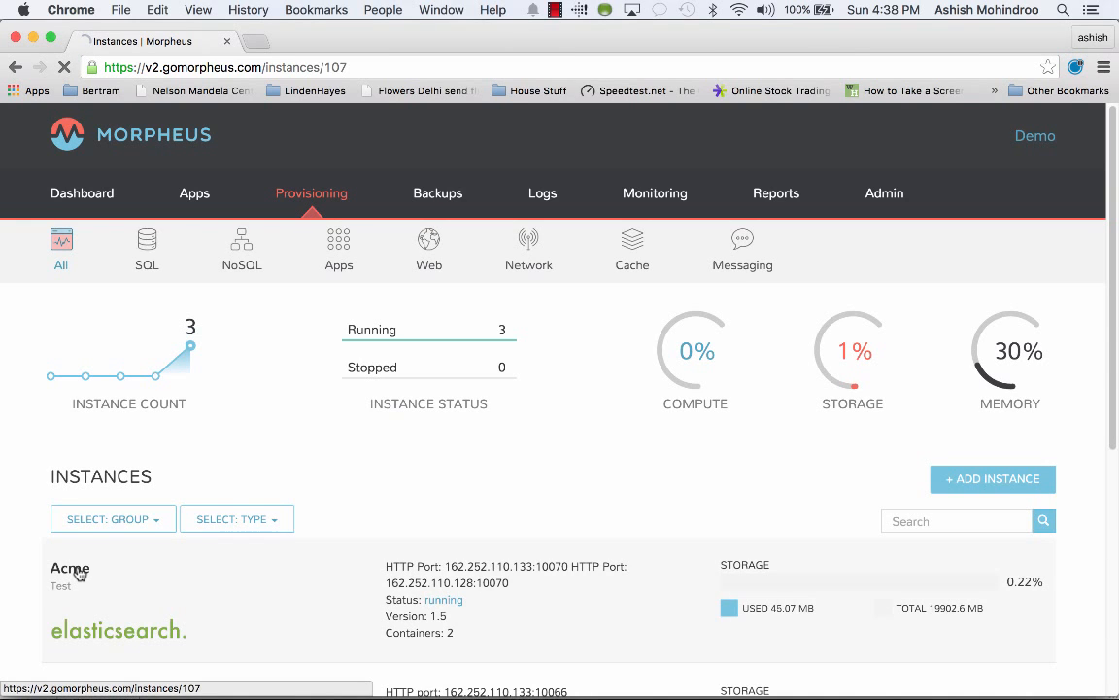
scroll(221, 525, "down", 3)
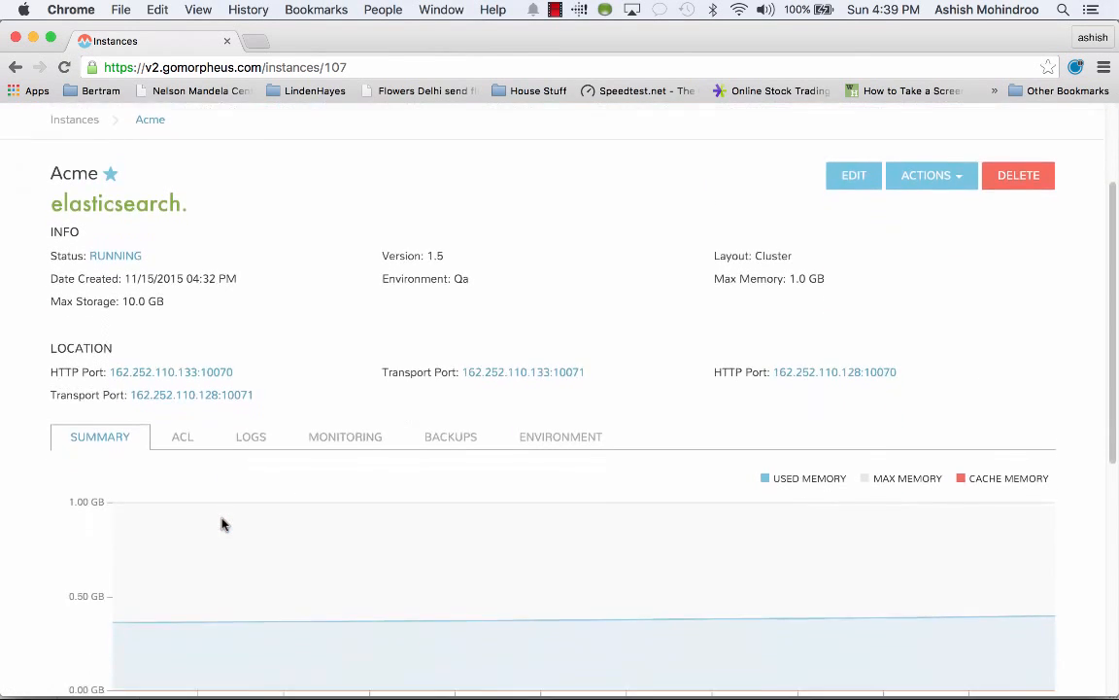
scroll(221, 524, "down", 2)
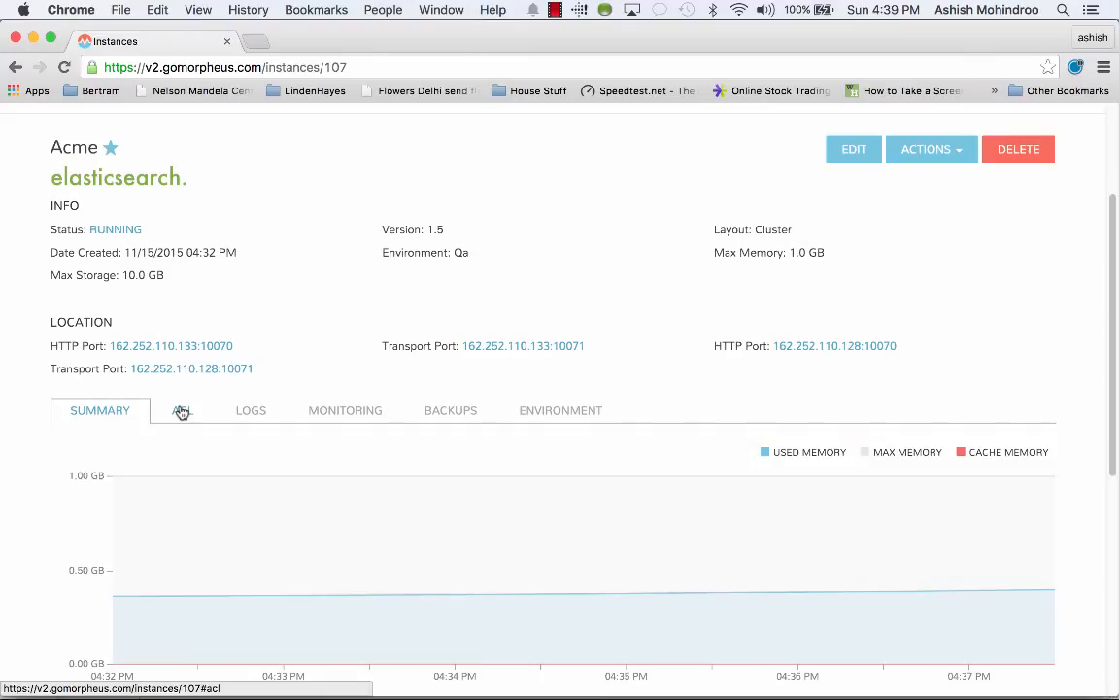
left_click(181, 412)
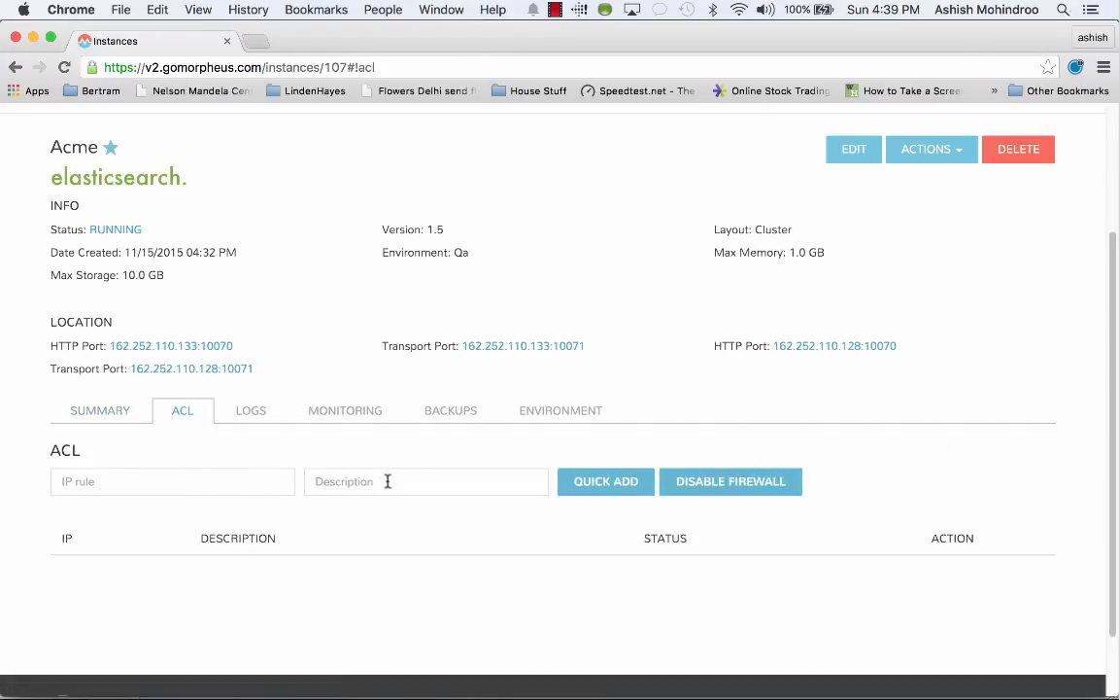
scroll(393, 525, "down", 3)
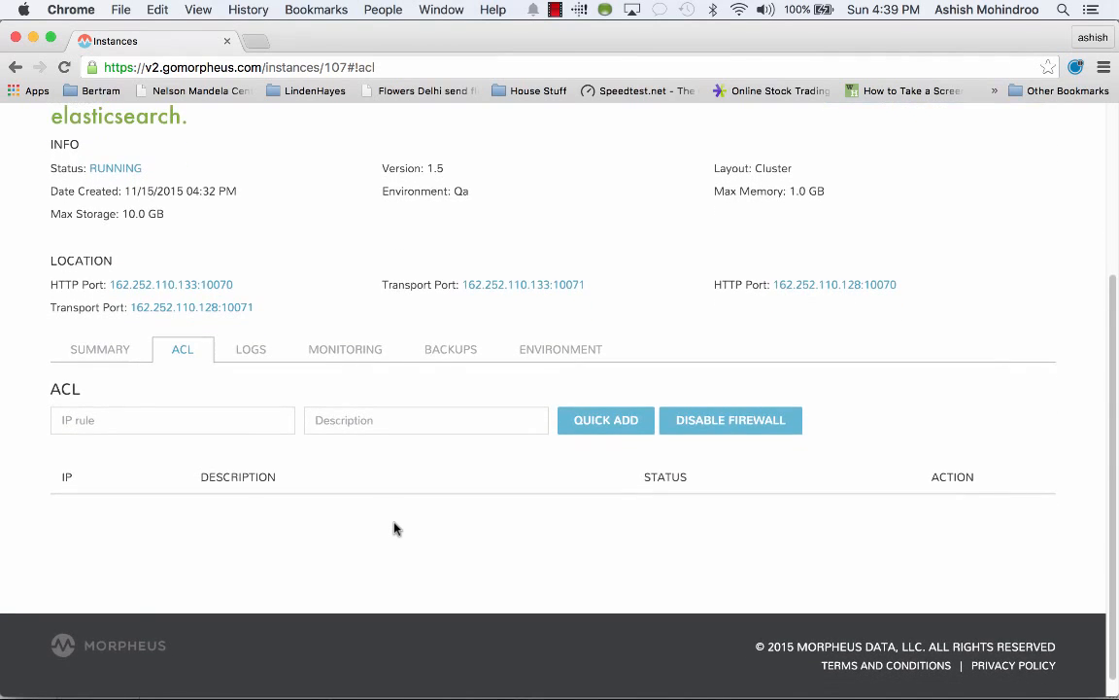
scroll(394, 527, "up", 5)
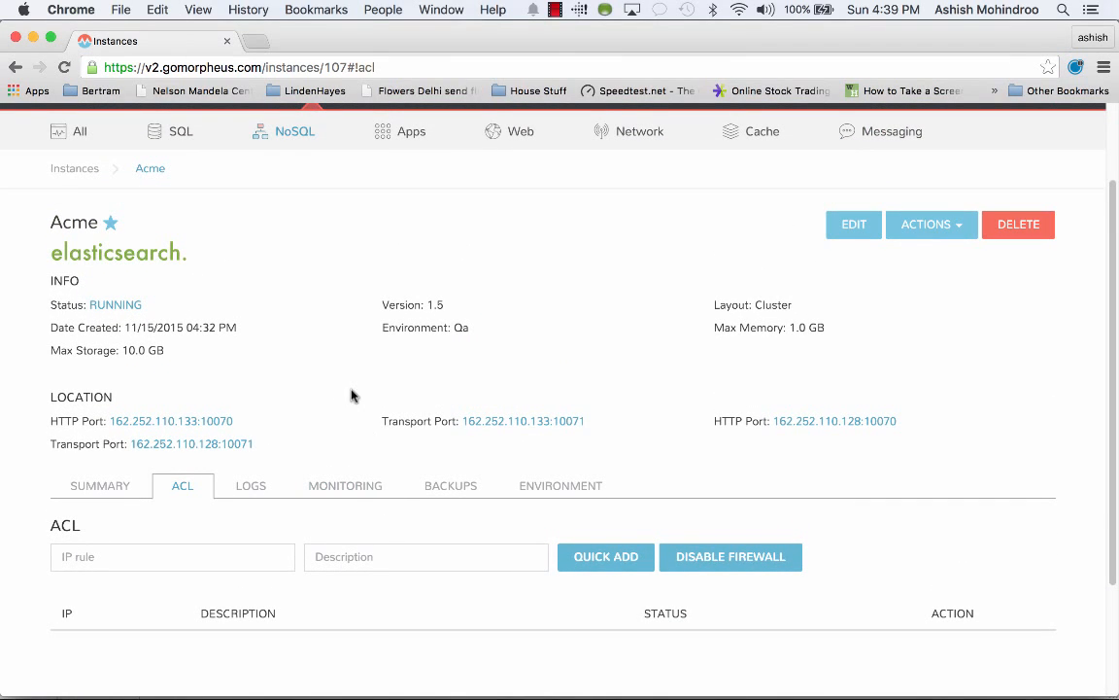
scroll(261, 247, "up", 3)
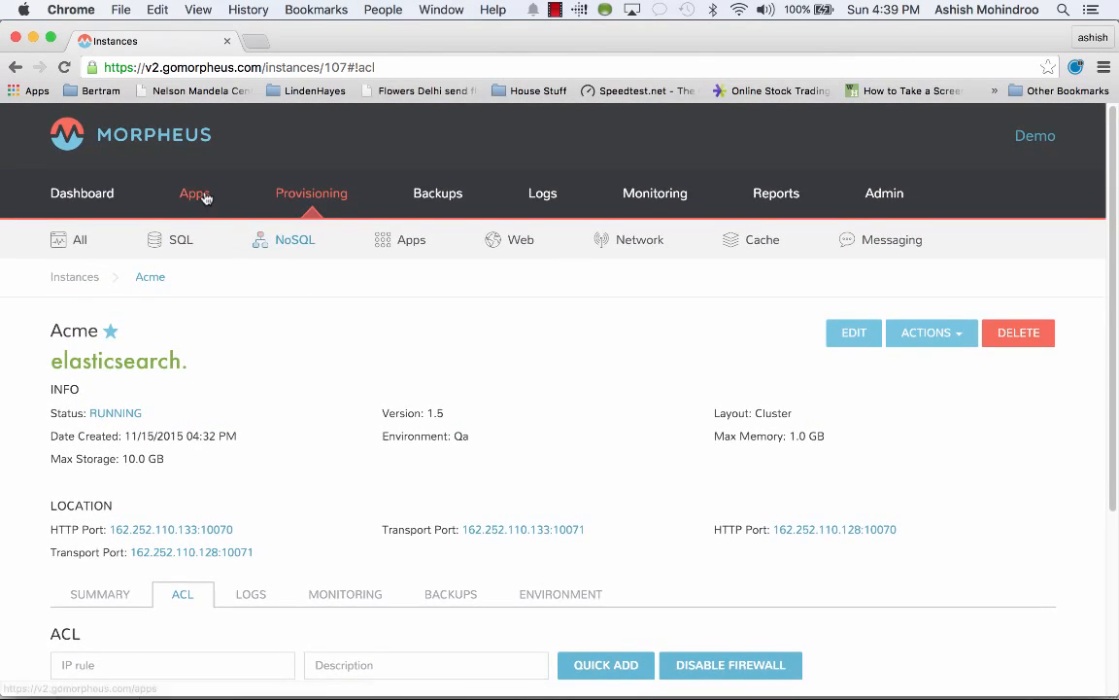
left_click(85, 192)
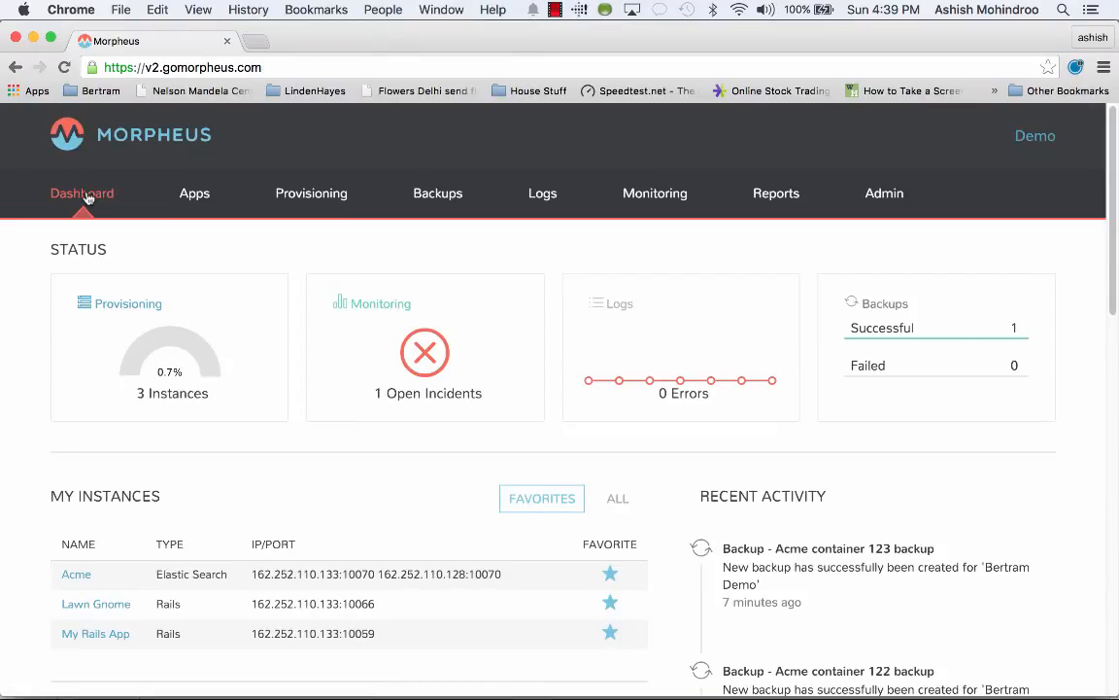